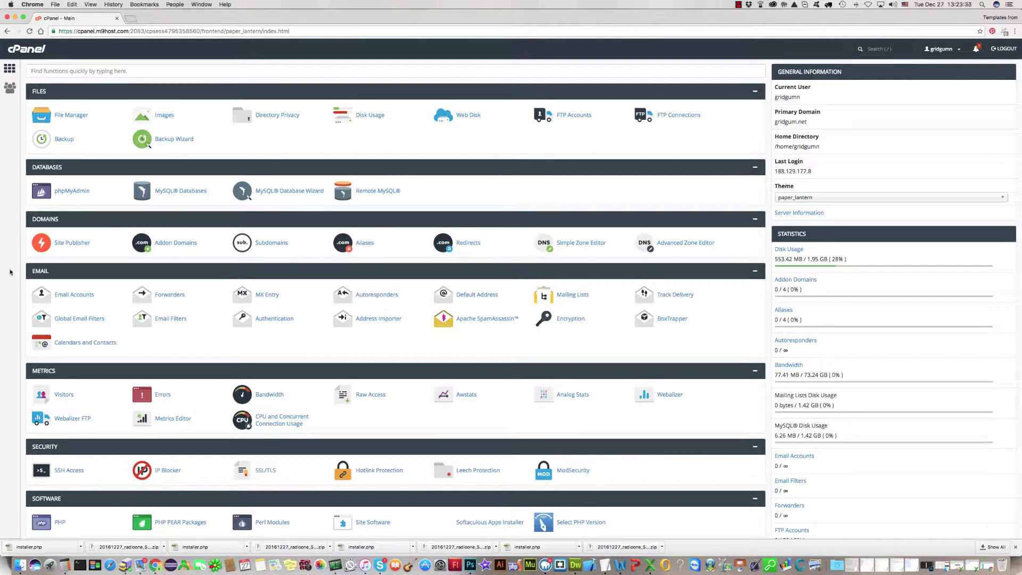
scroll(10, 274, down, 5)
scroll(9, 276, up, 5)
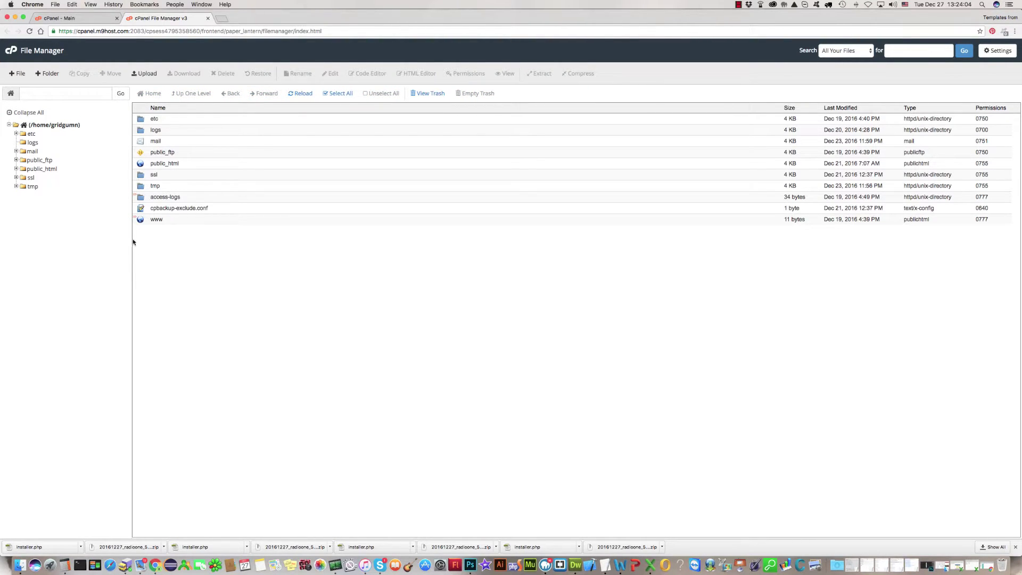
Step: Navigate into public_html/wordpress in the File Manager
double_click(139, 163)
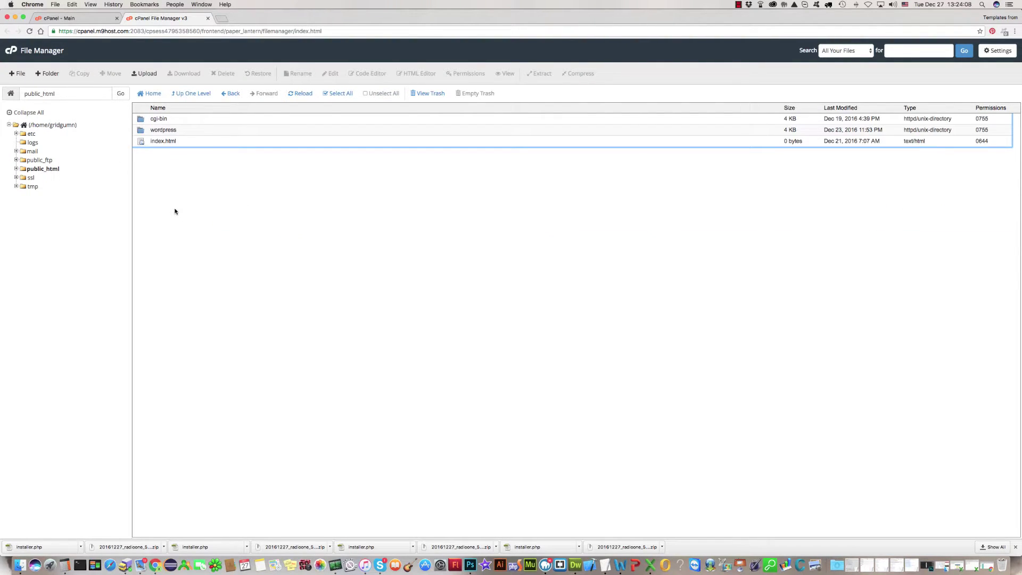
double_click(141, 132)
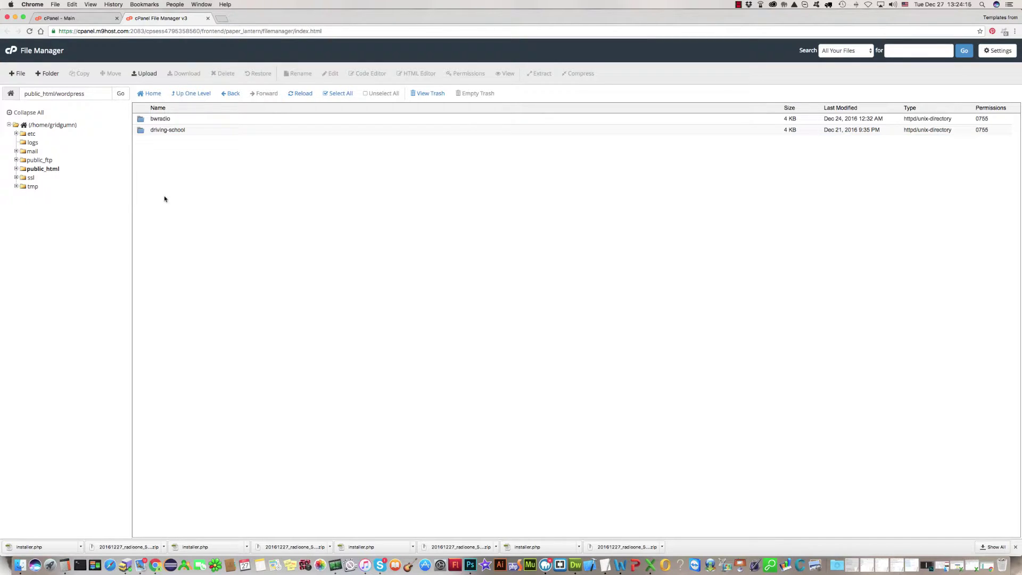
Step: Create the radio-one folder inside wordpress and enter it
click(54, 76)
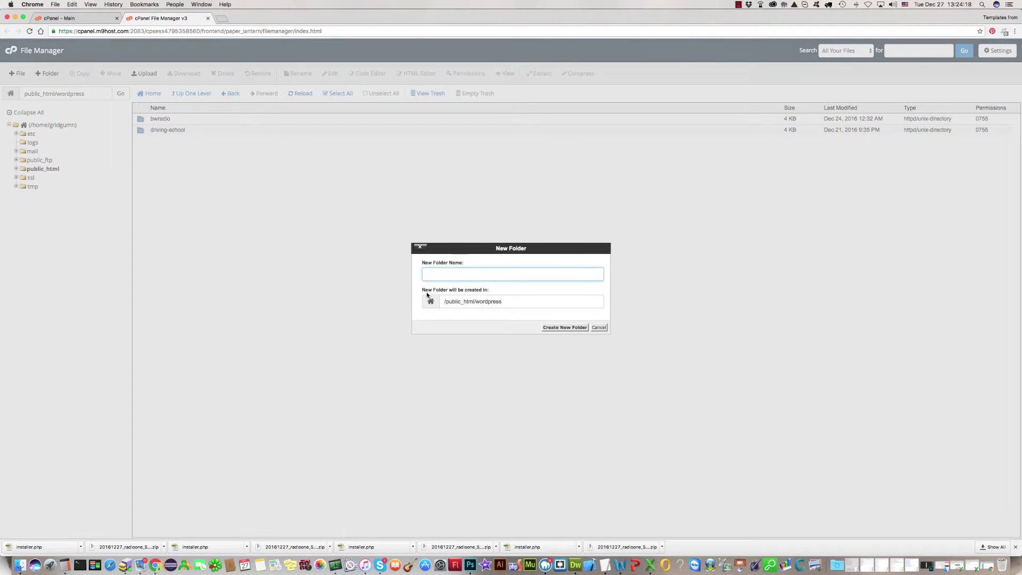
text(d)
text(io)
text(one)
click(549, 326)
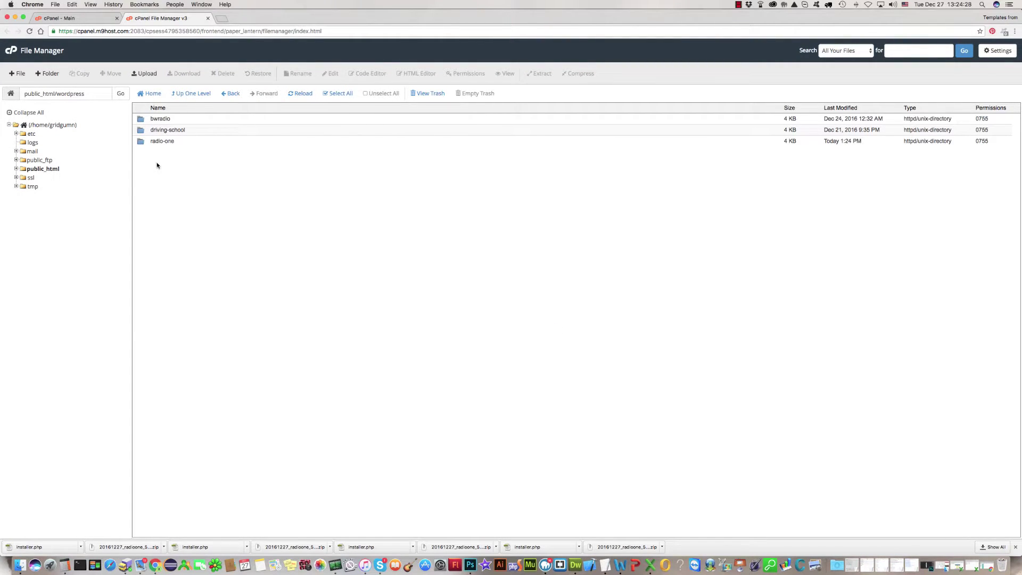
double_click(140, 142)
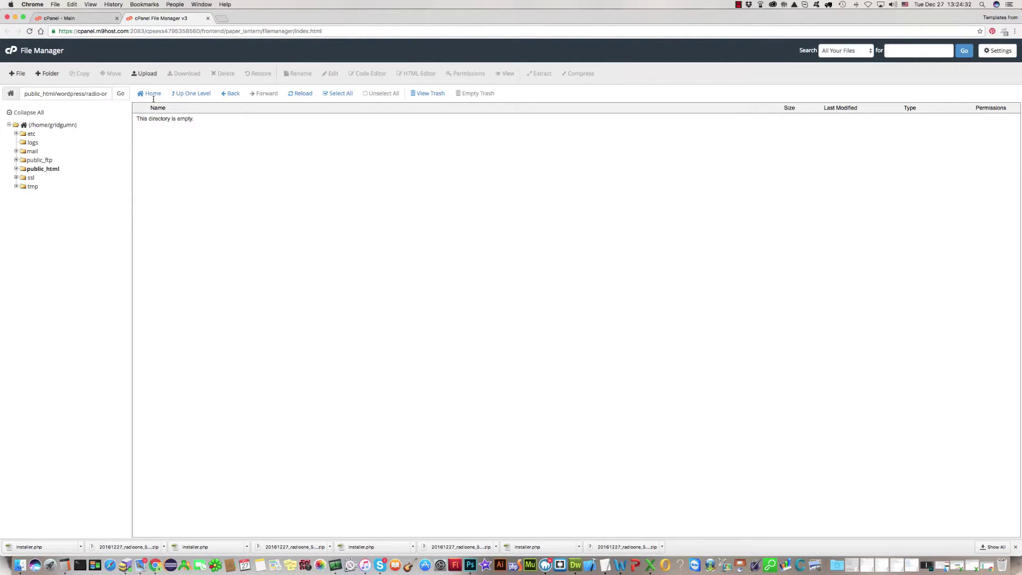
Step: Upload the radioone archive zip into the radio-one folder
click(148, 73)
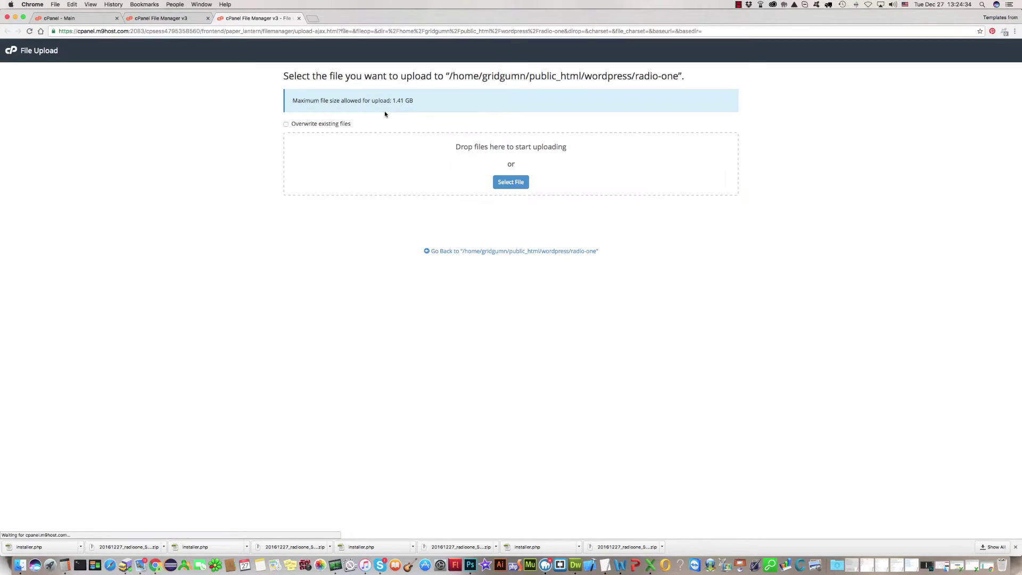
click(511, 183)
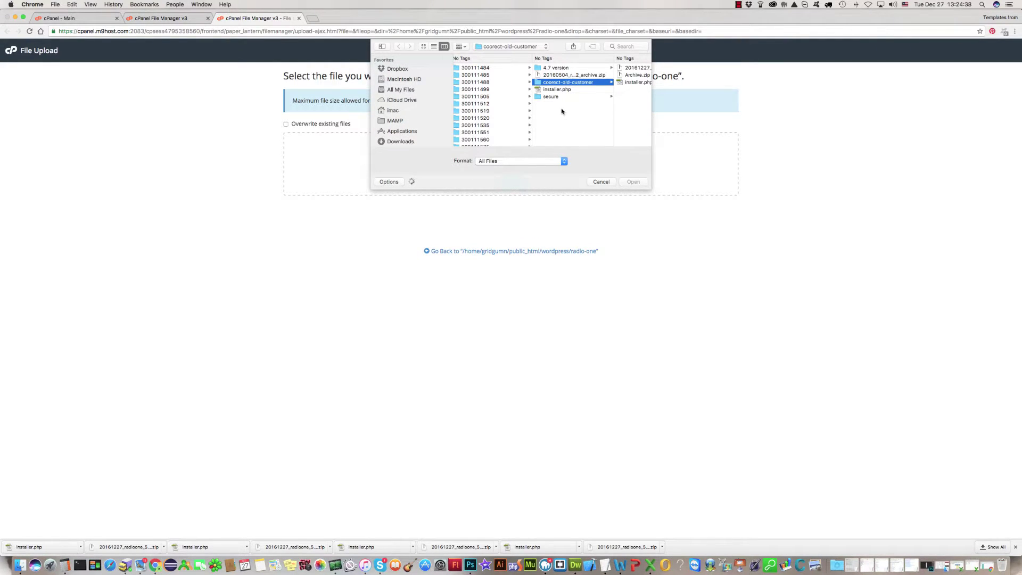
click(589, 70)
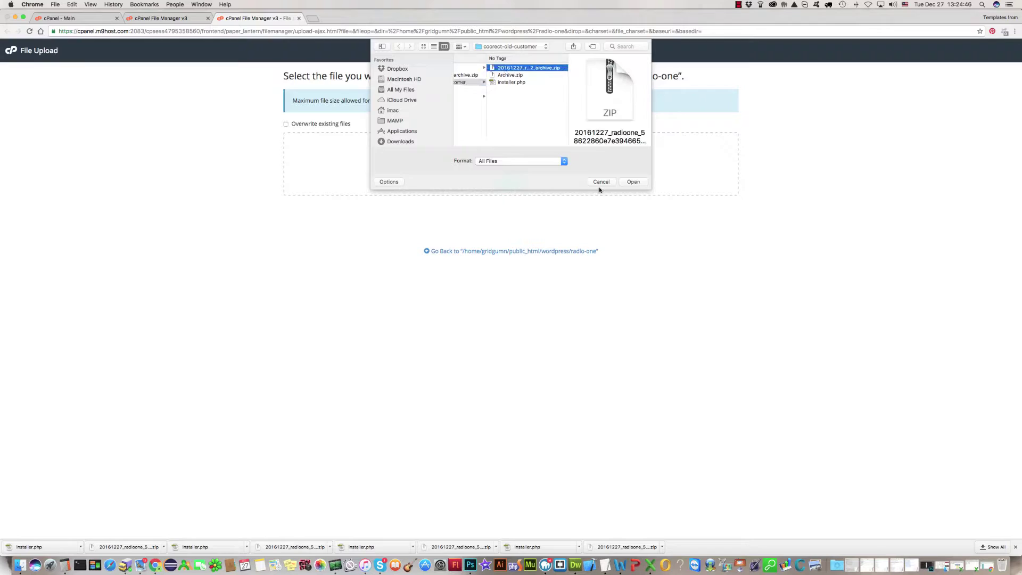
click(633, 182)
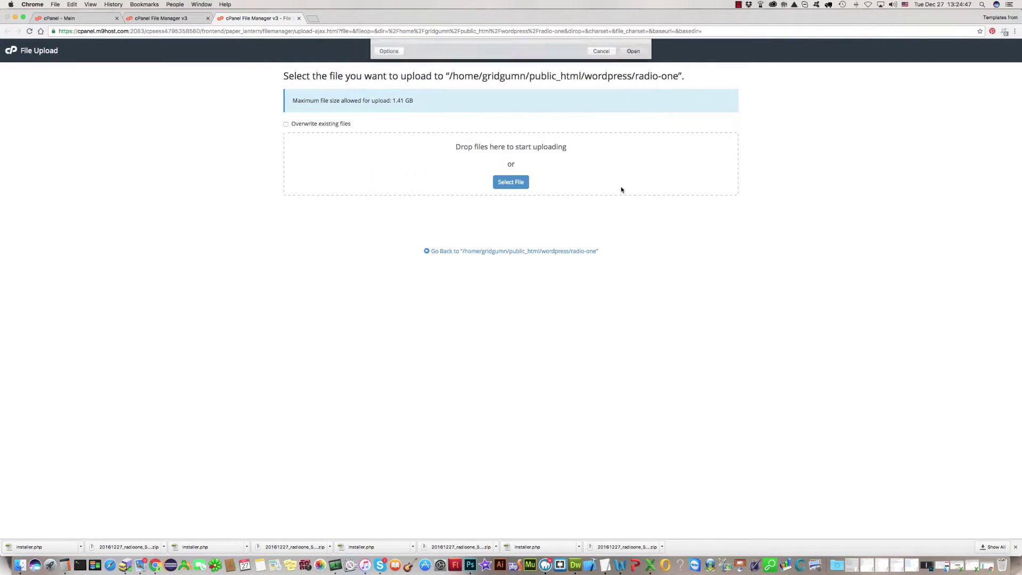
Step: Upload installer.php as well and return to the radio-one folder listing
click(521, 185)
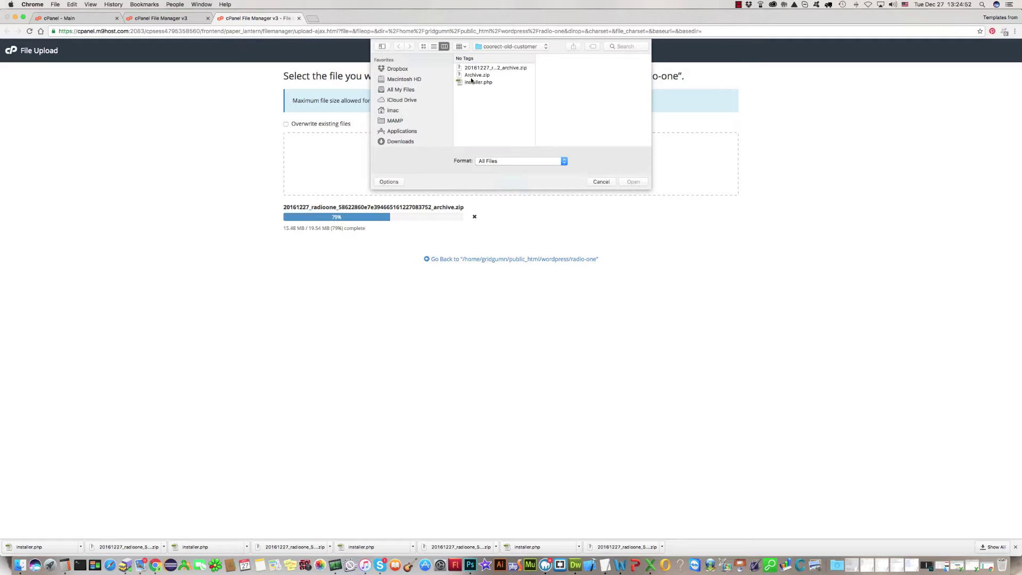
click(472, 83)
click(626, 185)
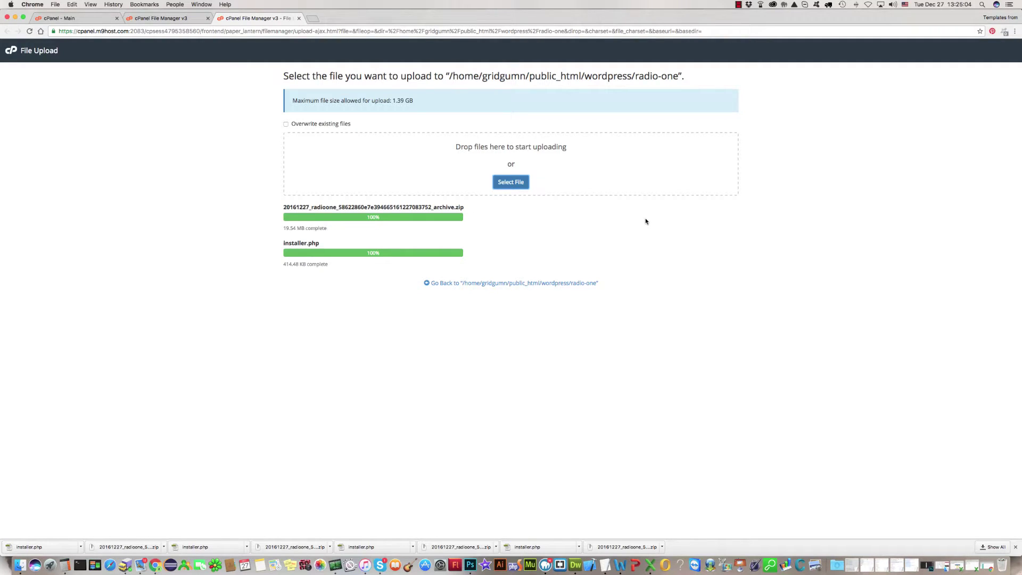
click(506, 283)
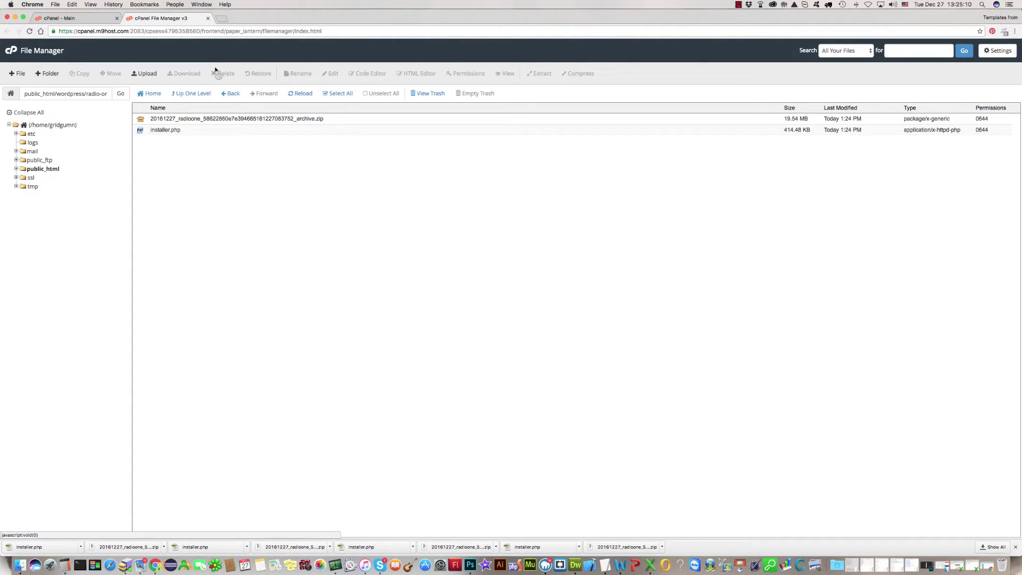
click(221, 19)
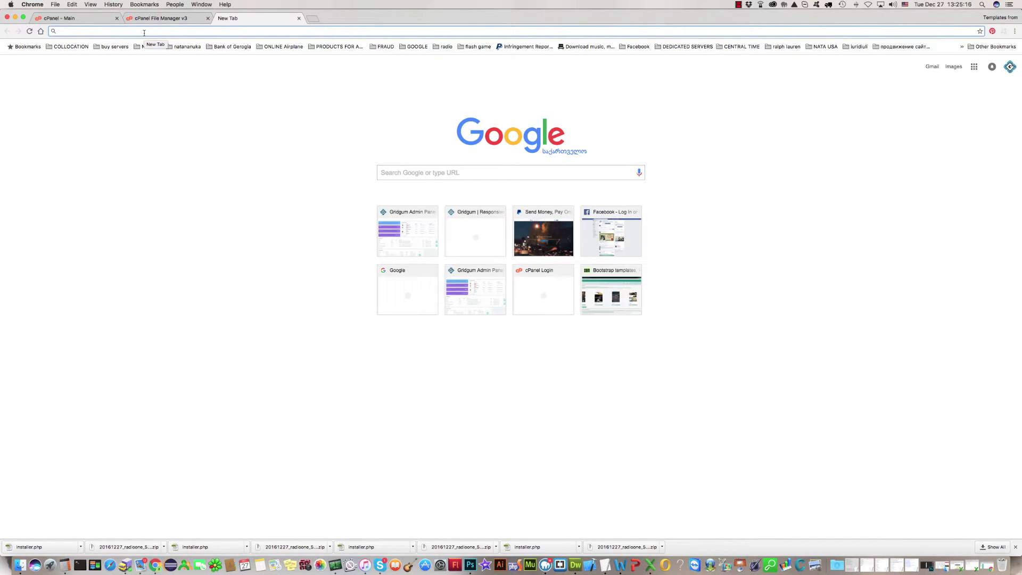
text(gridgum.com)
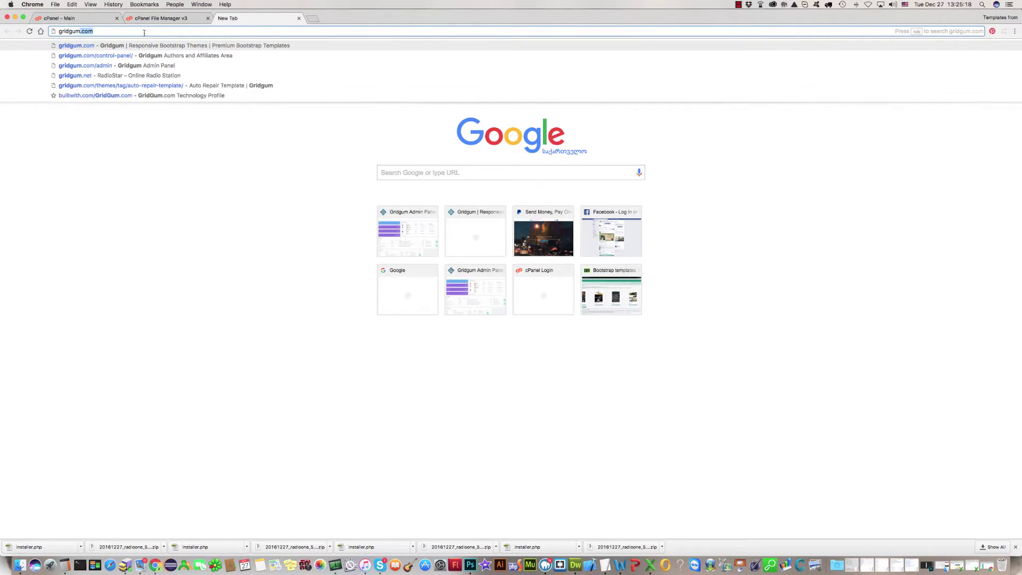
text(.net/)
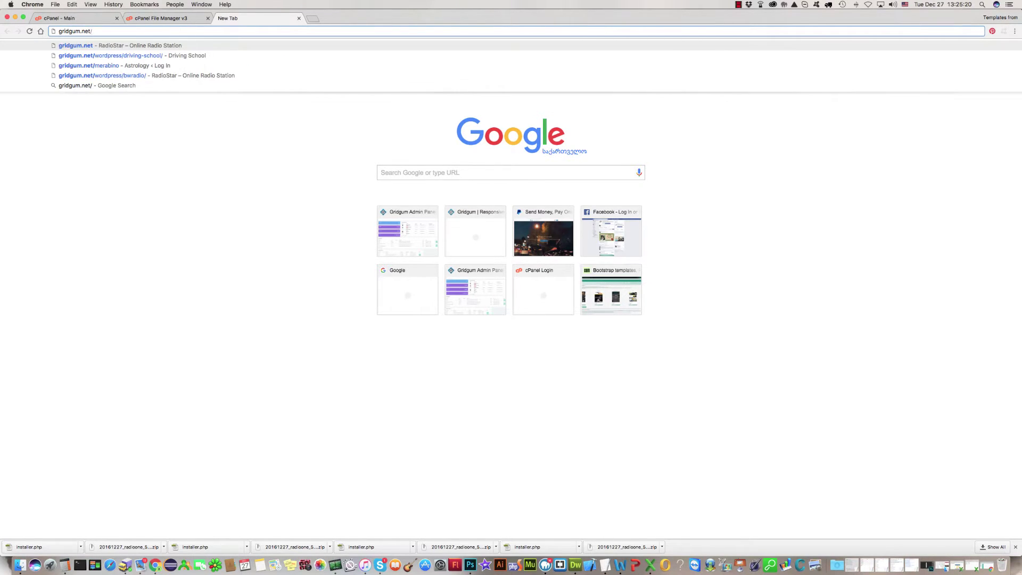
text(wordpress/)
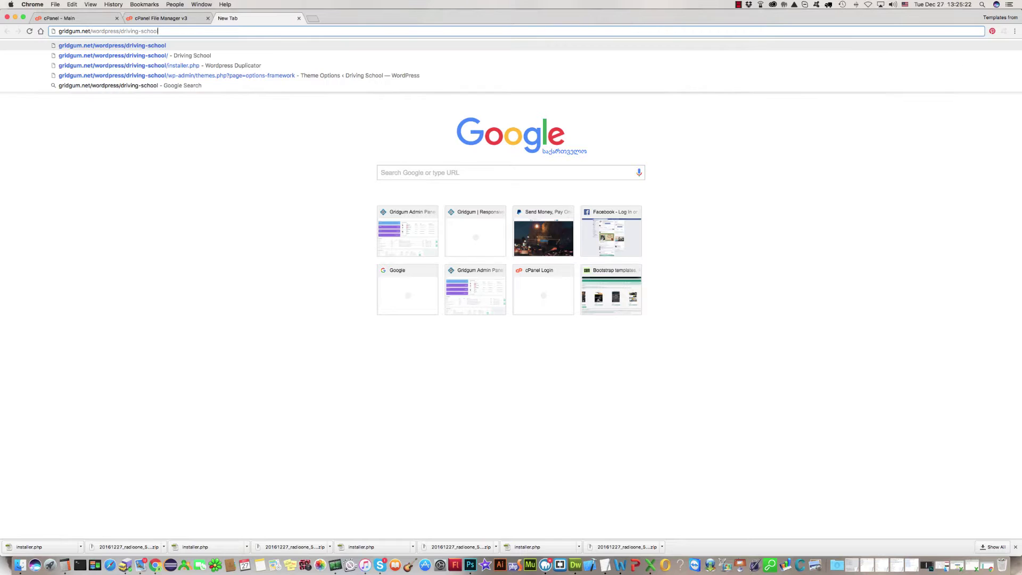
text(driv)
Step: Load the radio-one installer address in the browser, replacing the mistyped driving-school part
key(BackSpace)
key(BackSpace)
key(BackSpace)
key(BackSpace)
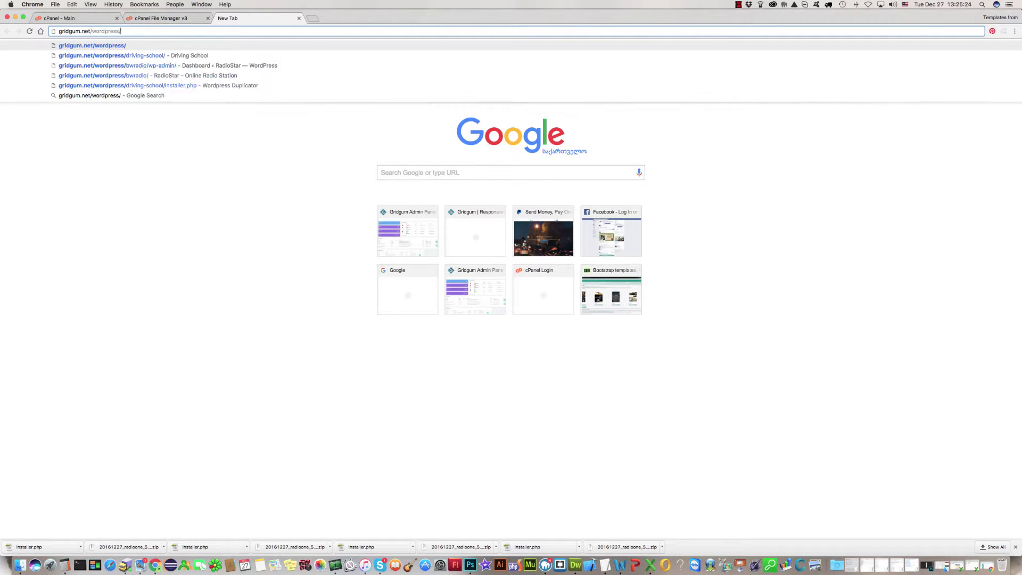
text(radio)
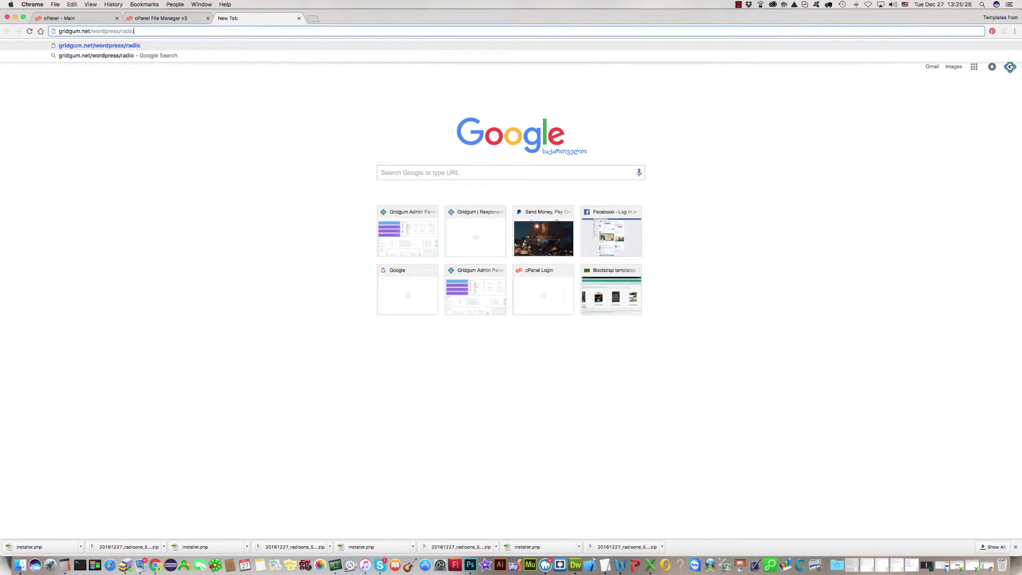
text(-one/)
key(Return)
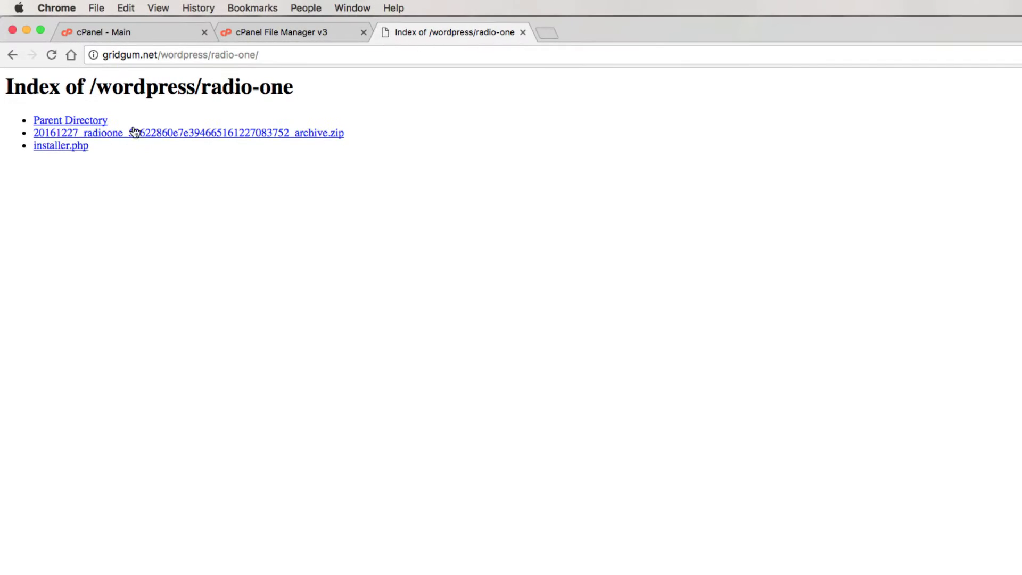
click(278, 33)
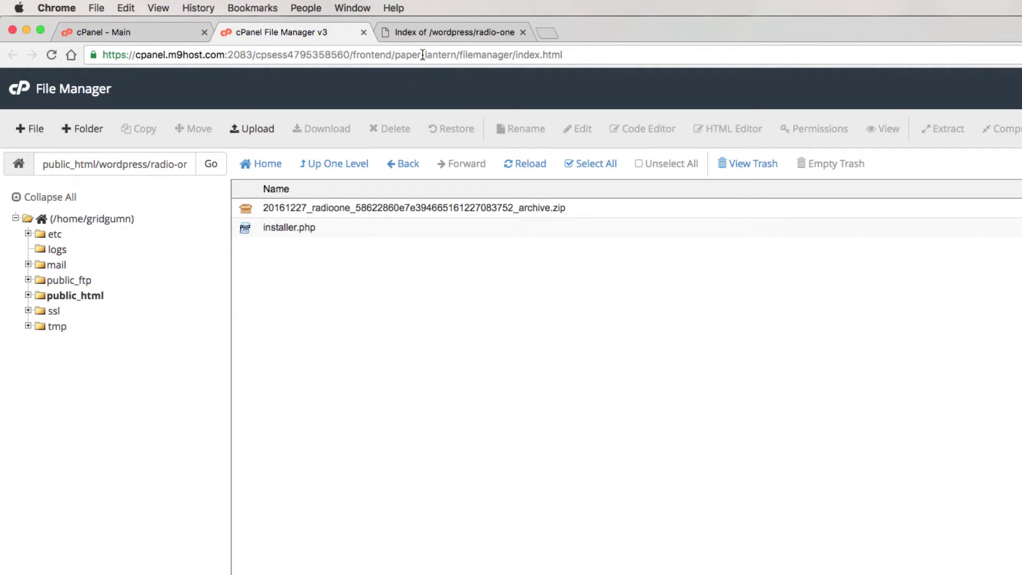
click(424, 32)
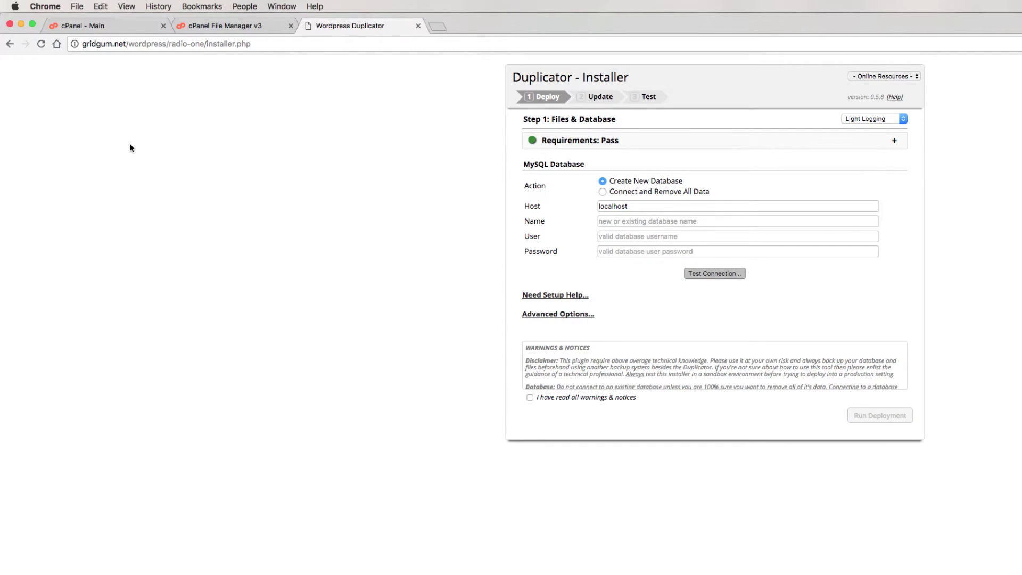
Step: Enter the database name from the suggestion, correcting its last digits to 798
click(607, 222)
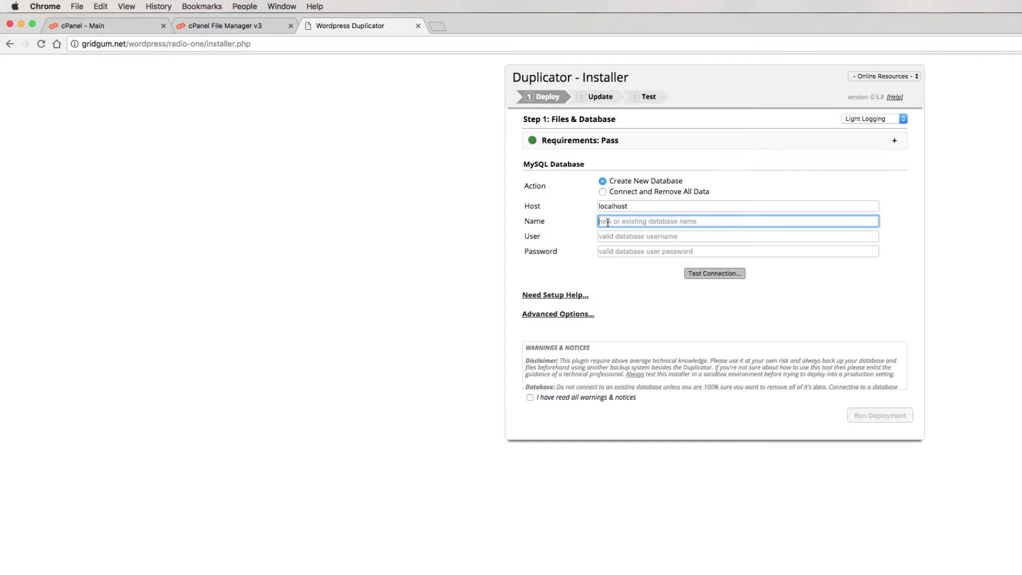
text(gridgum)
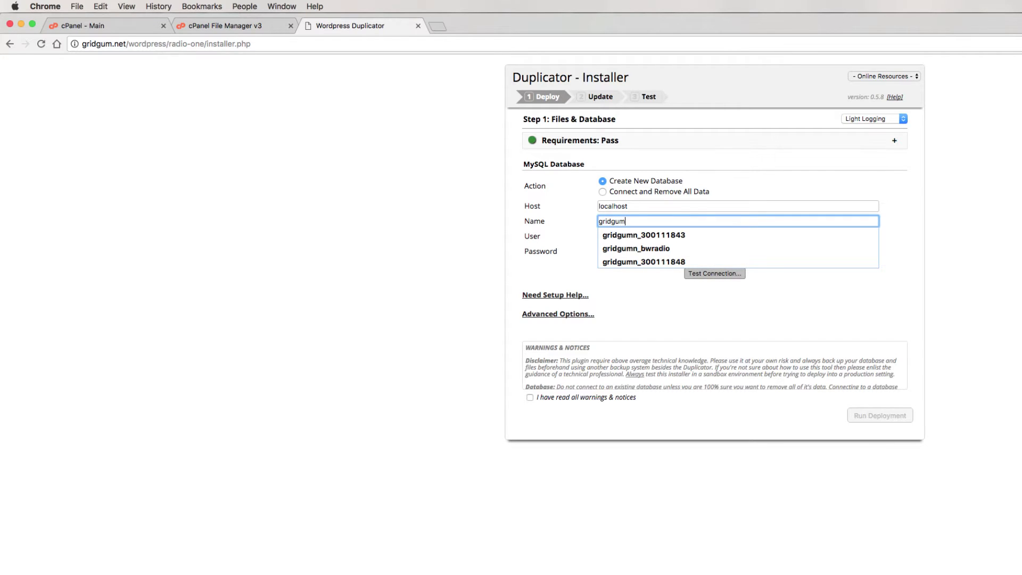
key(Down)
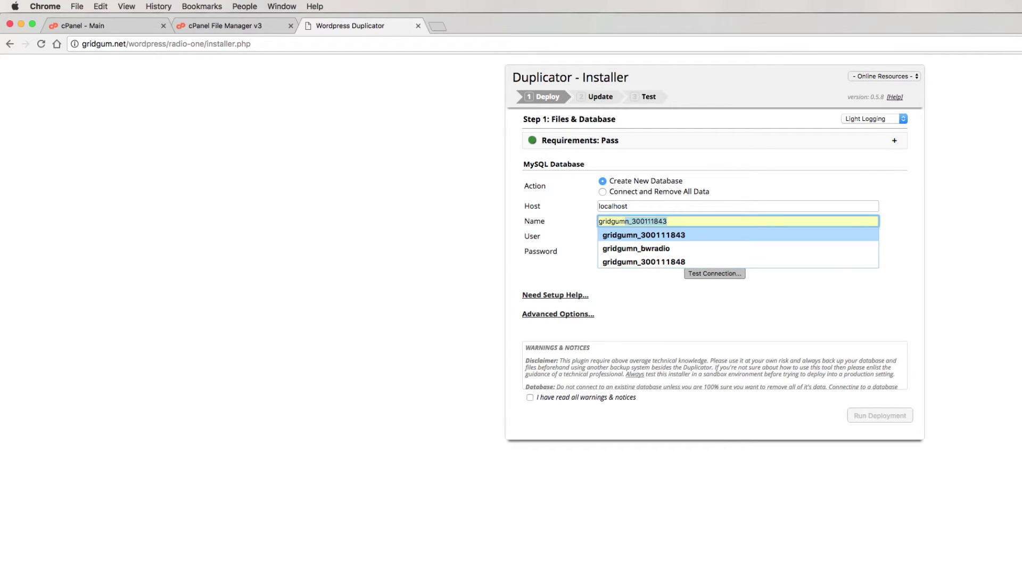
click(681, 222)
drag(654, 221, 681, 221)
text(798)
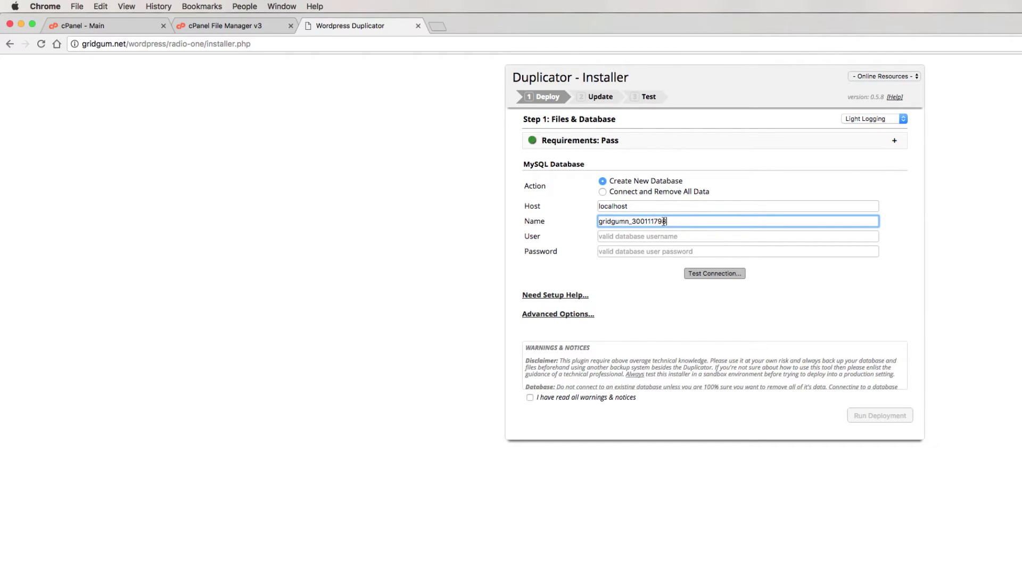
Step: Fill the database user and password from the saved suggestions
click(631, 235)
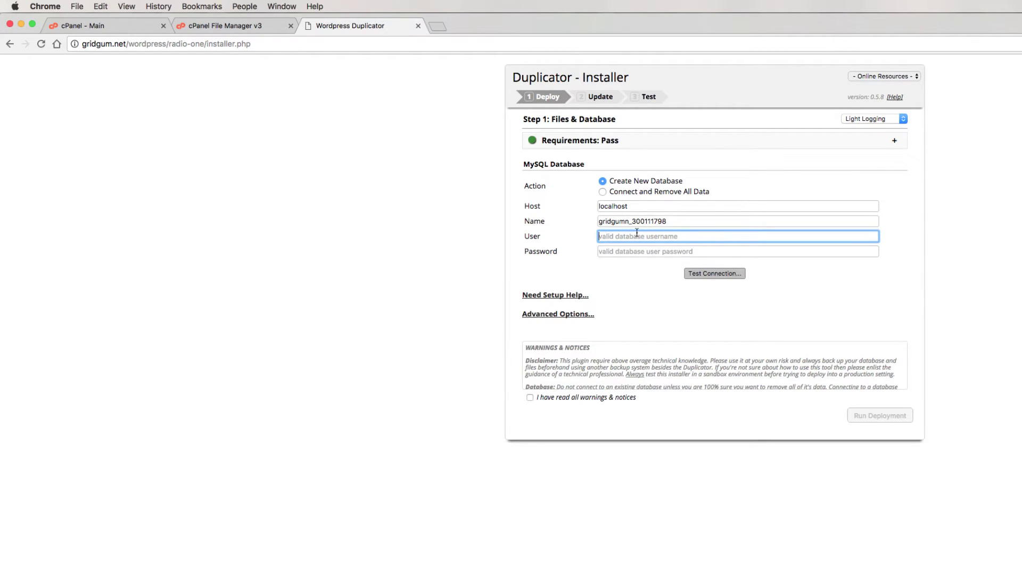
text(g)
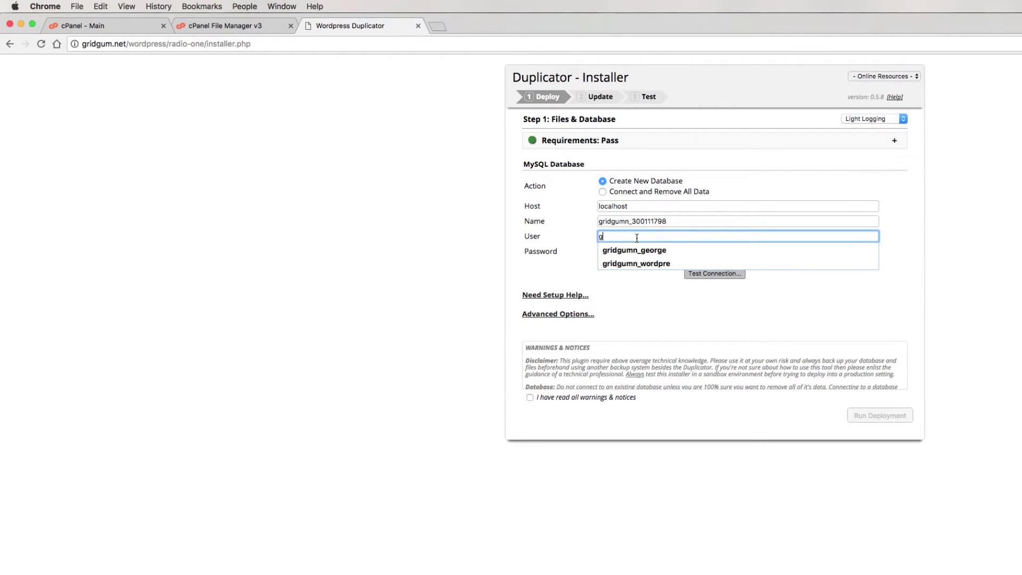
click(645, 250)
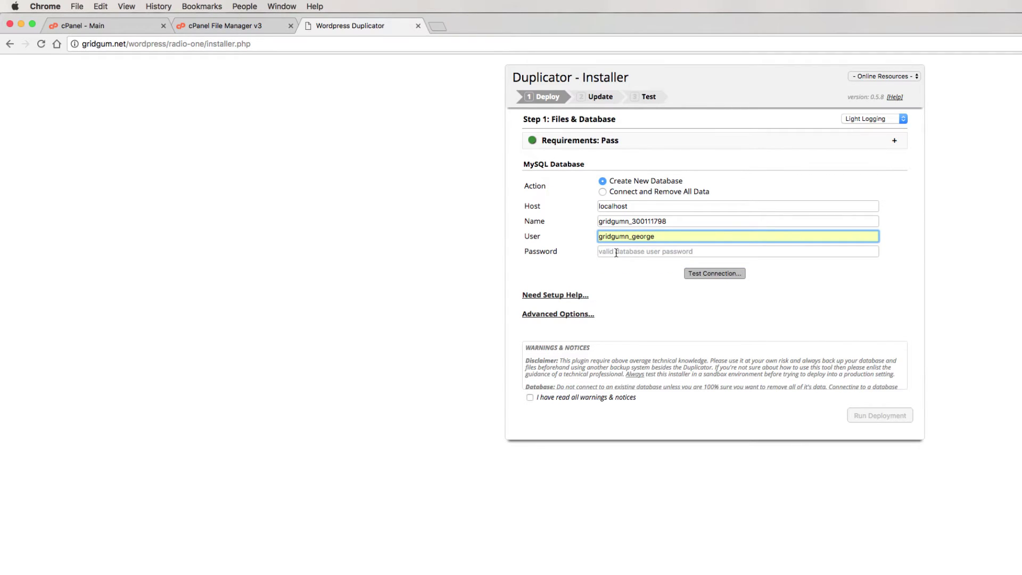
click(616, 250)
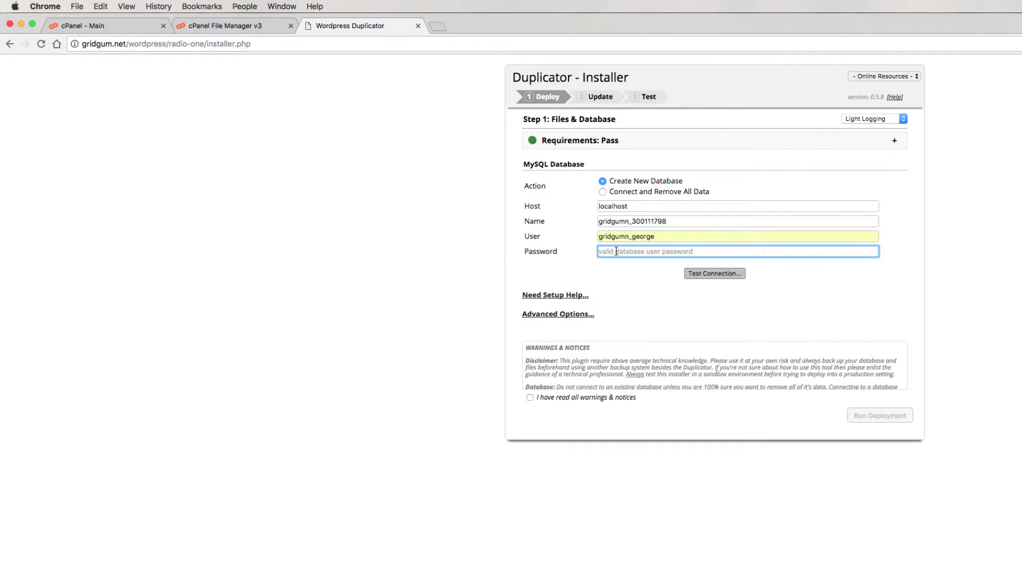
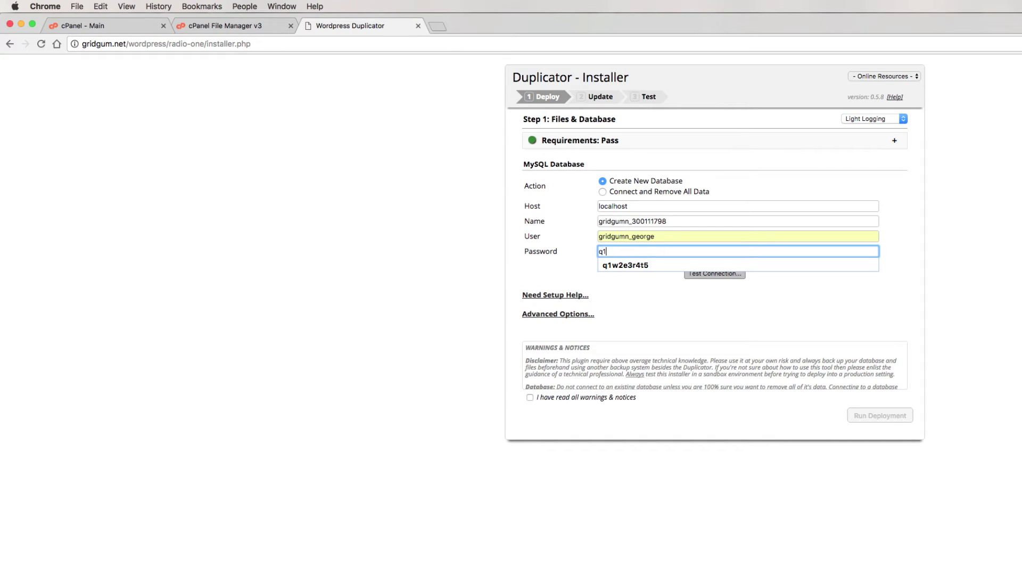
click(642, 266)
Step: Acknowledge warnings, confirm the database connection test passes, and start Run Deployment
click(529, 397)
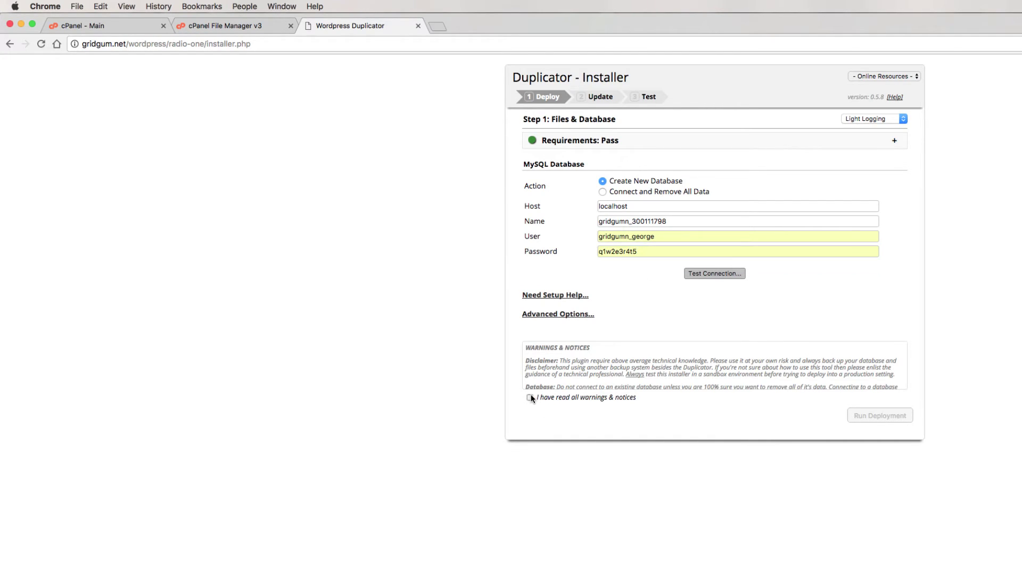
click(707, 275)
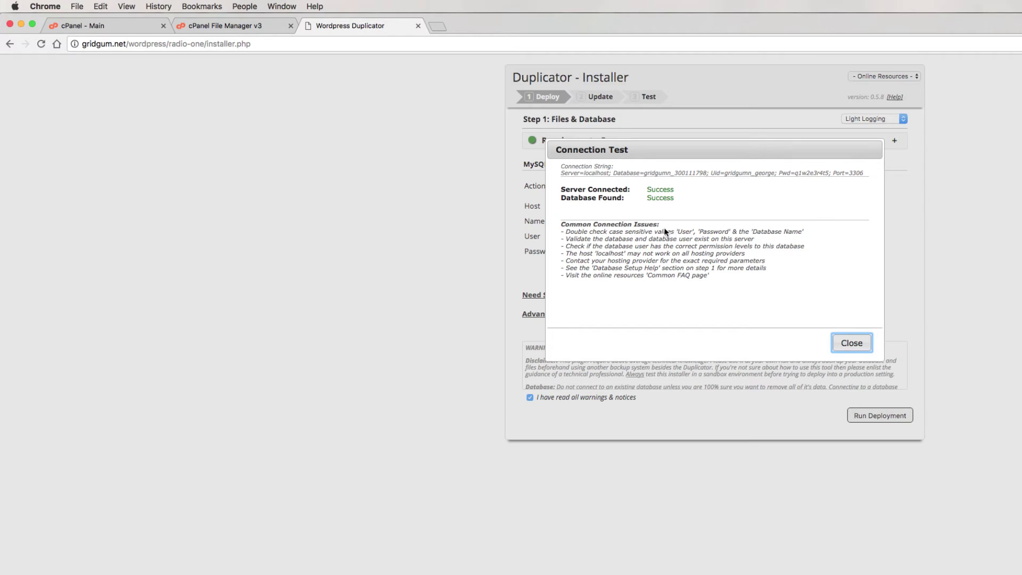
click(841, 345)
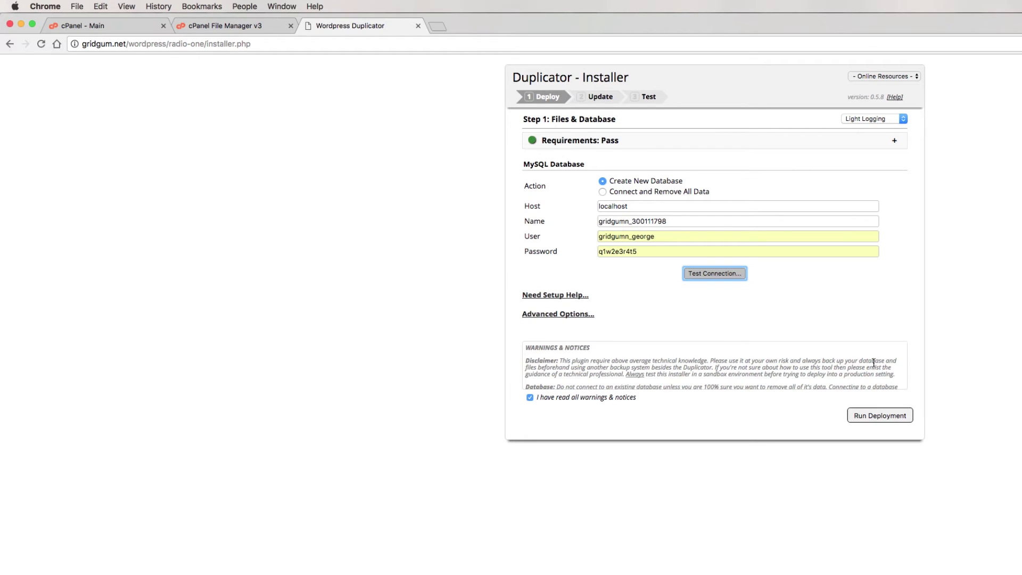
click(878, 417)
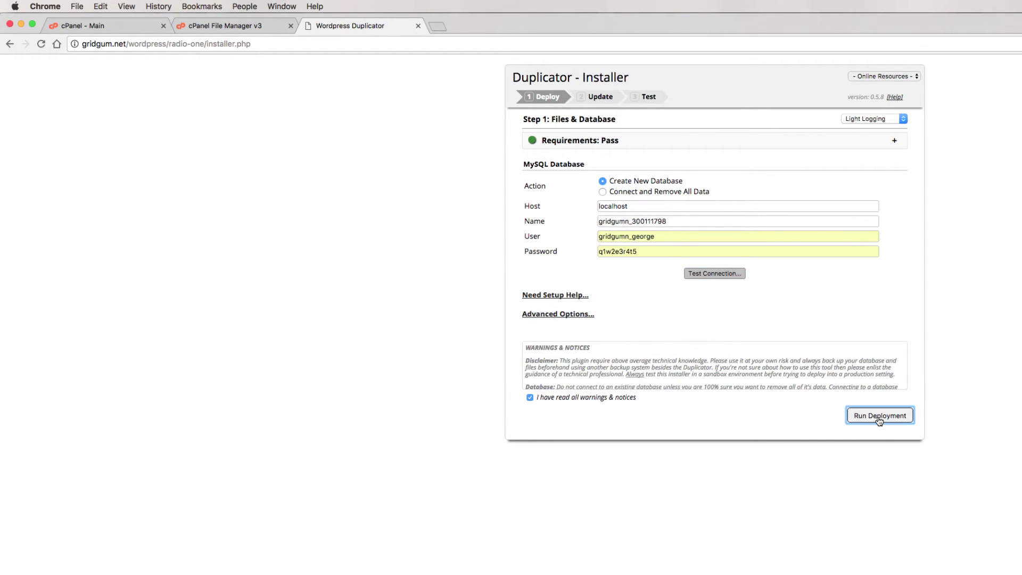
Step: Confirm the deployment and run the site URL and path update
click(802, 310)
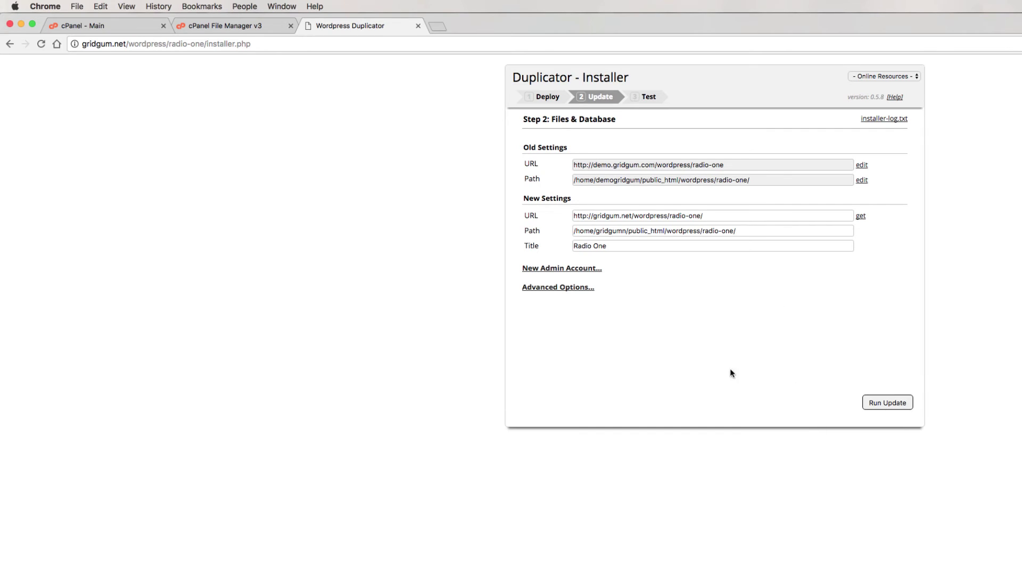
click(879, 404)
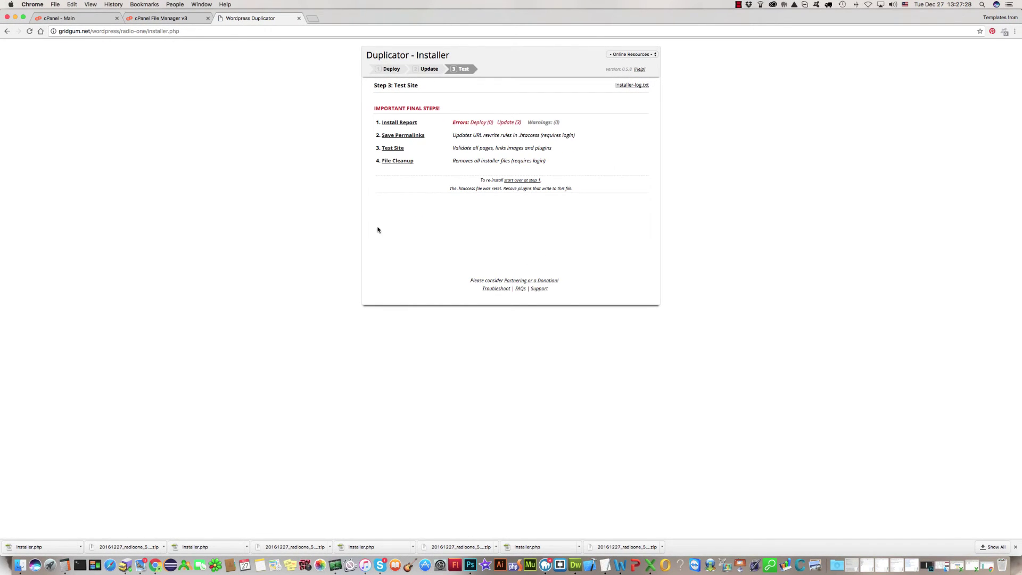
Step: Remove the installer files and load the homepage at gridgum.net/wordpress/radio-one/
click(395, 161)
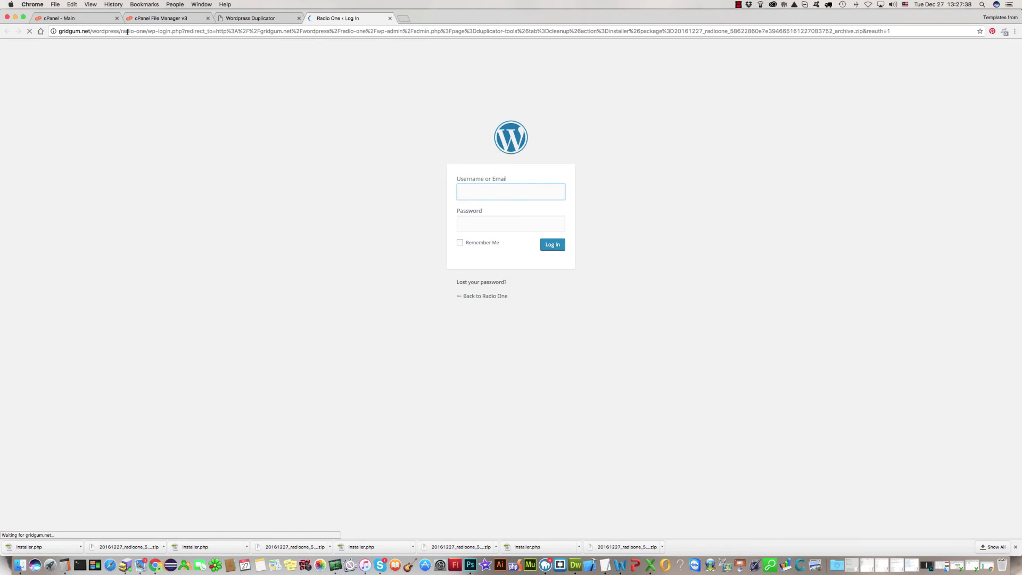
drag(147, 31, 862, 59)
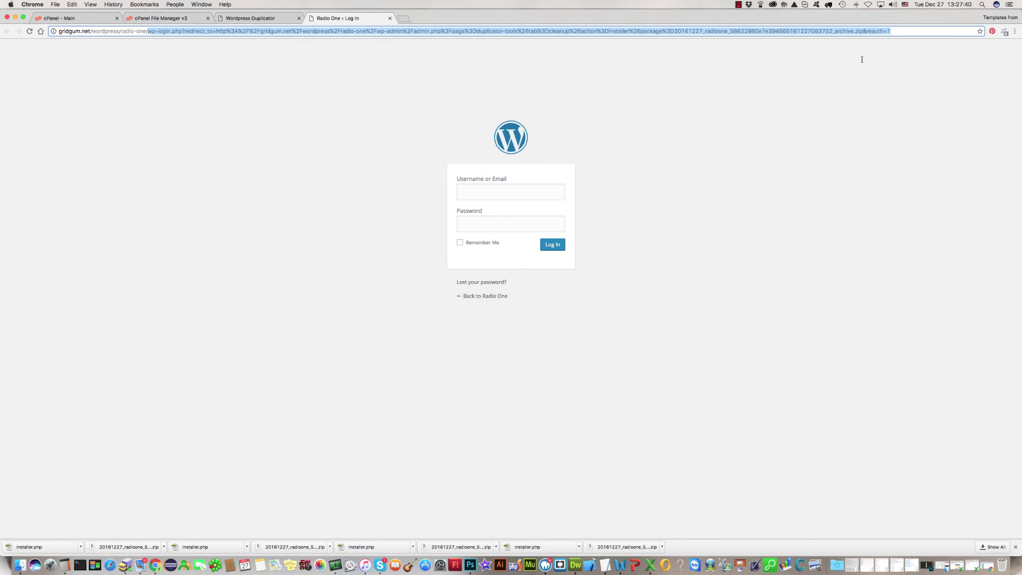
key(BackSpace)
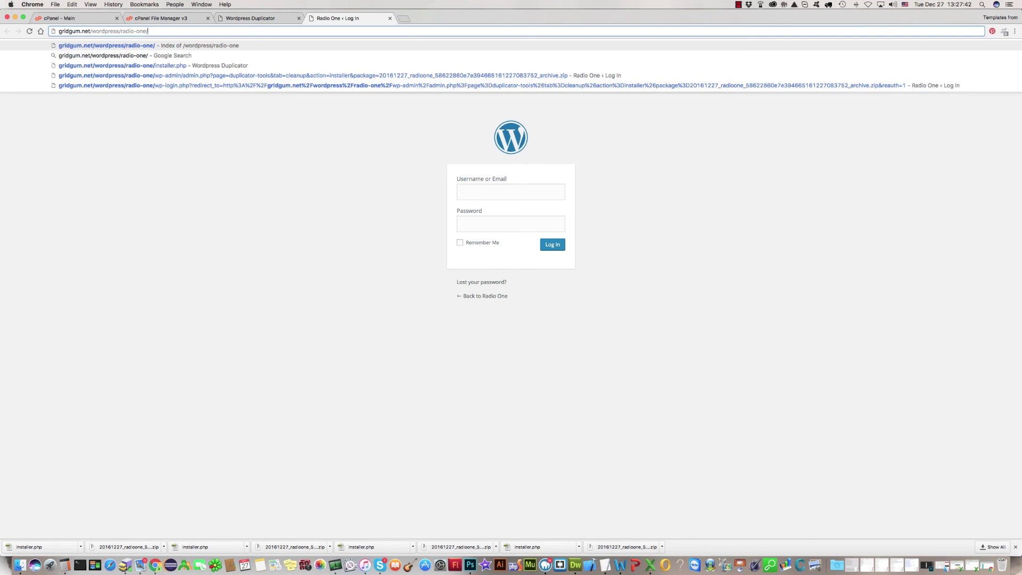
key(Return)
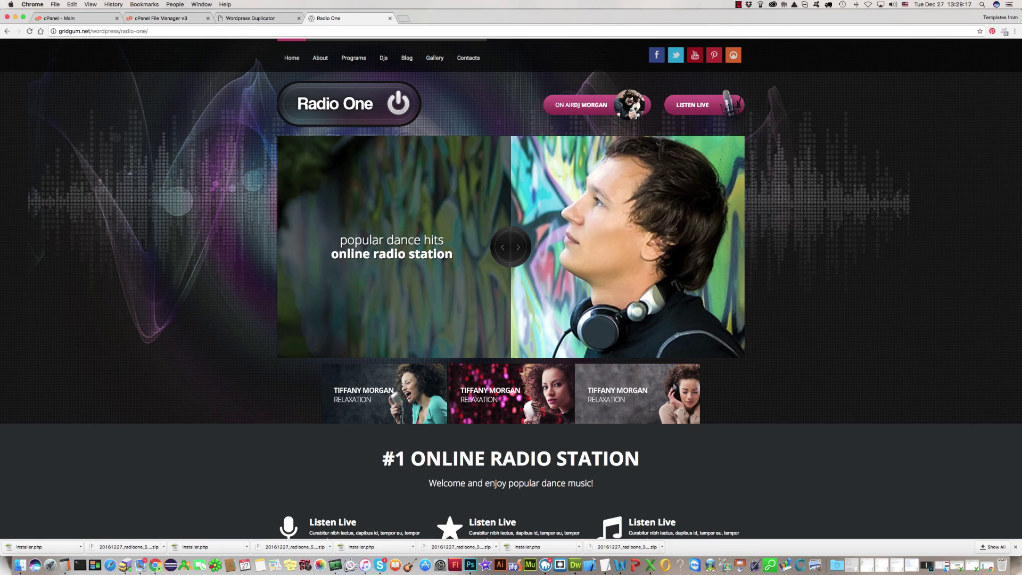
scroll(288, 276, down, 4)
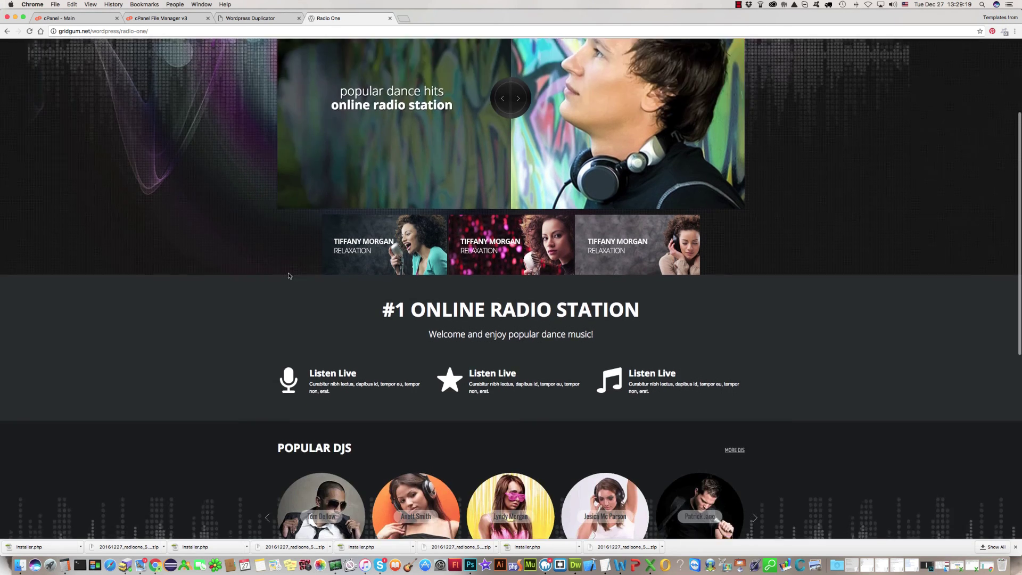
scroll(289, 275, down, 4)
scroll(289, 275, down, 4)
scroll(289, 276, down, 2)
scroll(288, 275, up, 7)
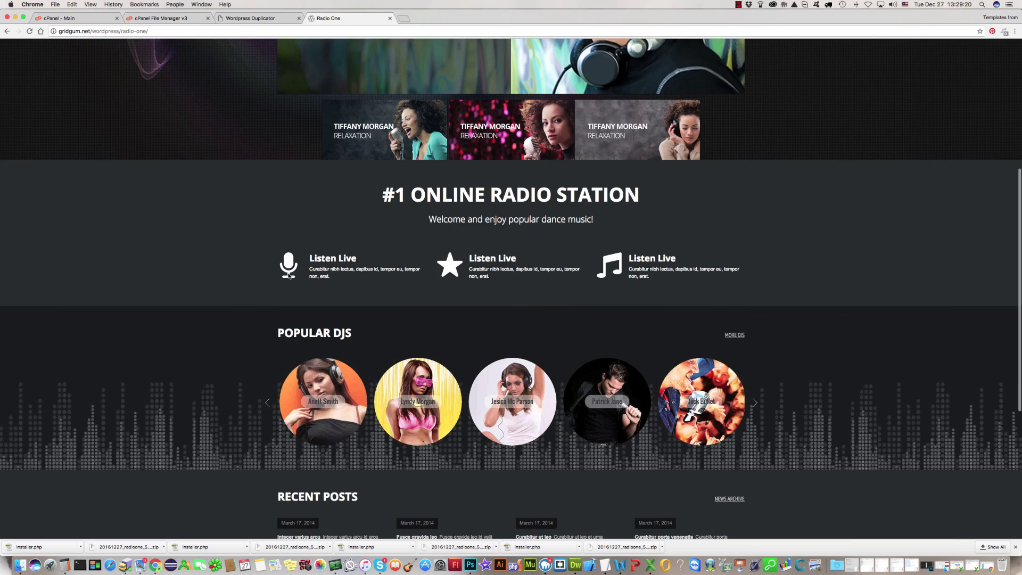
scroll(297, 247, up, 7)
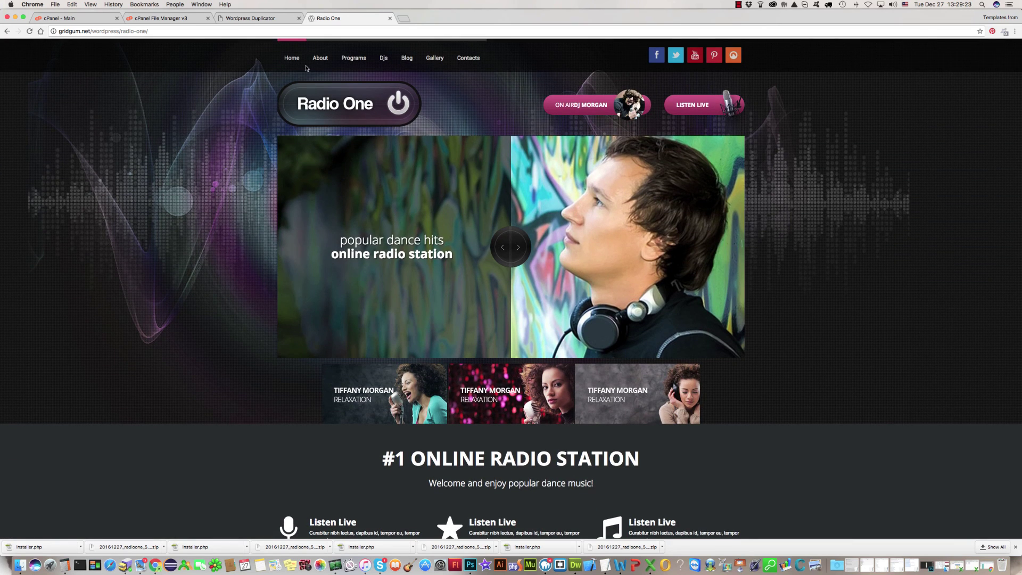